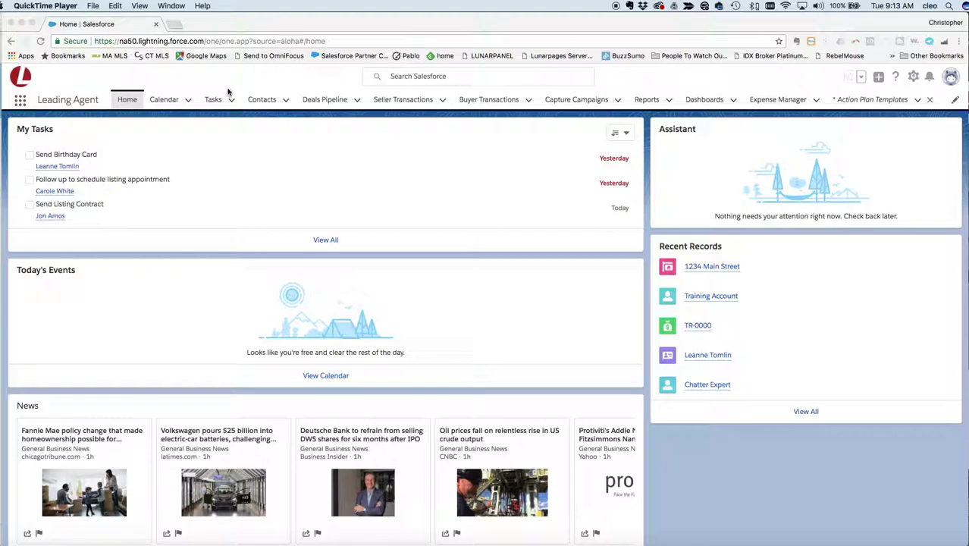
# Step: Go to the Action Plan Templates list through the App Launcher
pyautogui.click(17, 102)
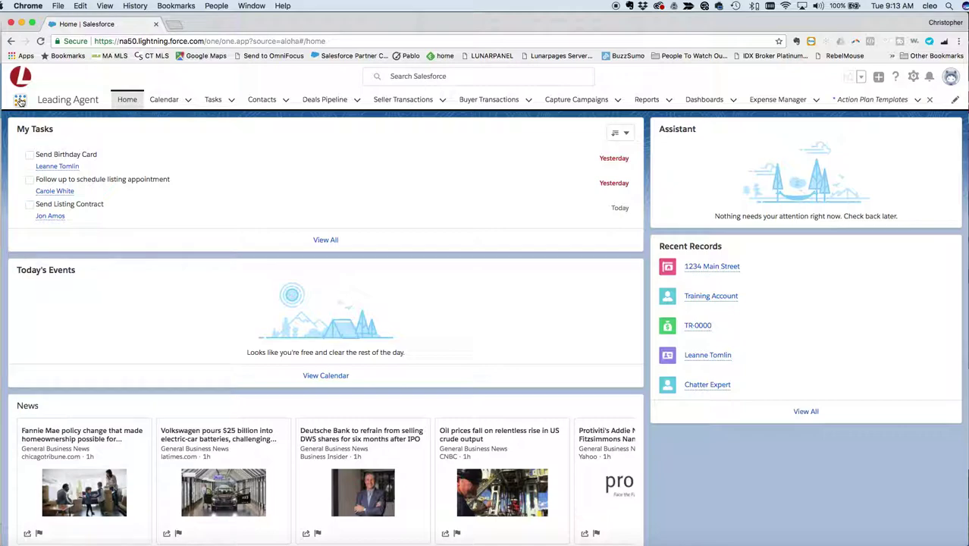
pyautogui.click(20, 101)
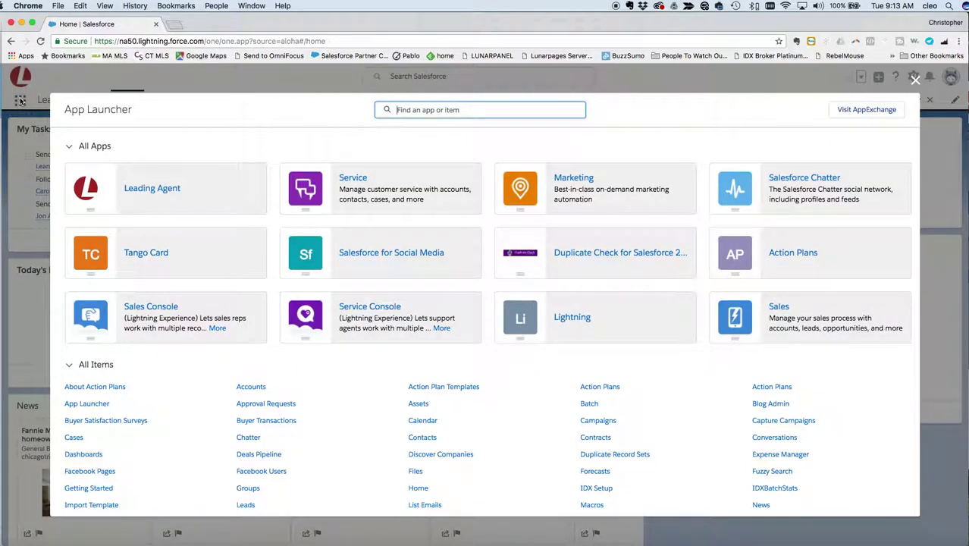
pyautogui.click(443, 390)
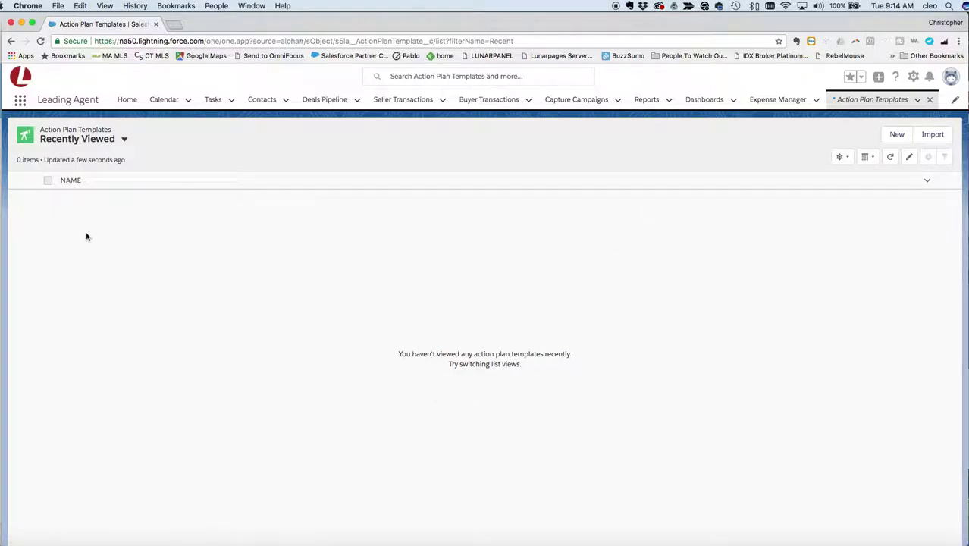
# Step: Create a new action plan template named 'Pre Listing Checklist'
pyautogui.click(896, 137)
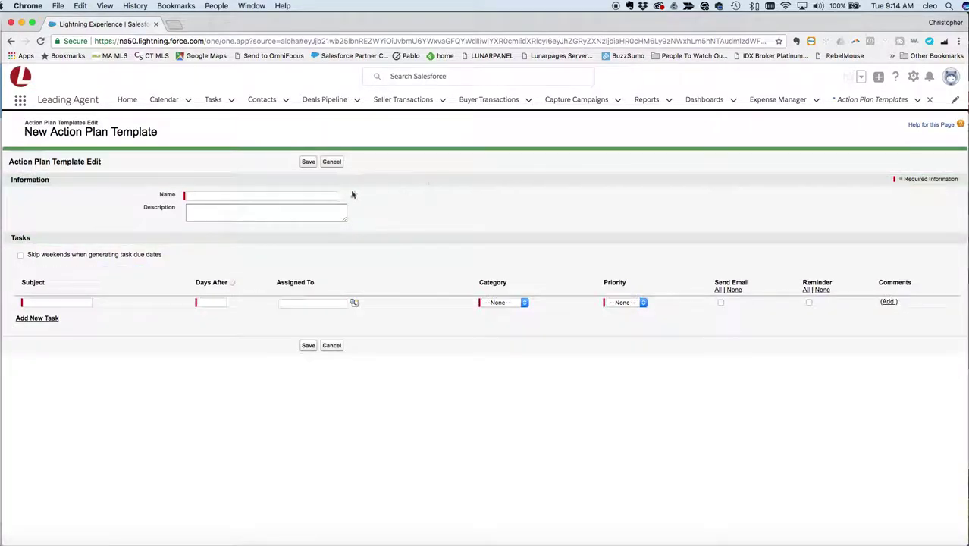
pyautogui.click(213, 196)
pyautogui.write('Pr')
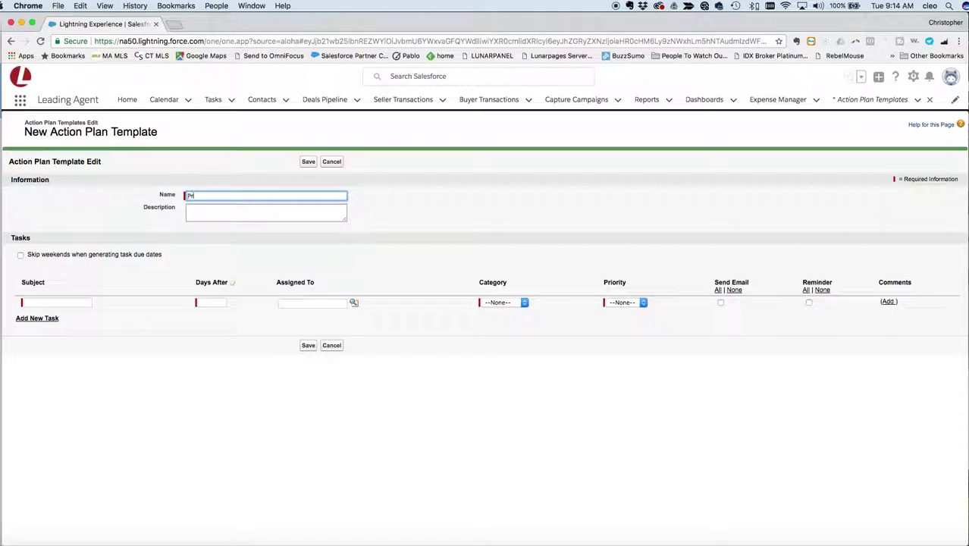
pyautogui.write('e Listing Checklist')
pyautogui.click(38, 302)
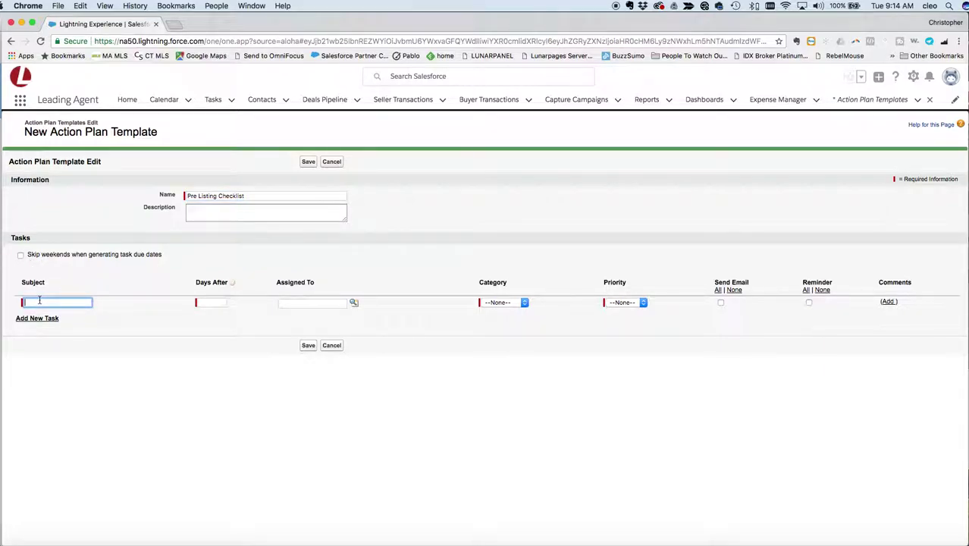
# Step: Enter task 1 as 'This is task 1', due 1 day after, assigned to Training Account
pyautogui.write('This is task 1')
pyautogui.click(232, 283)
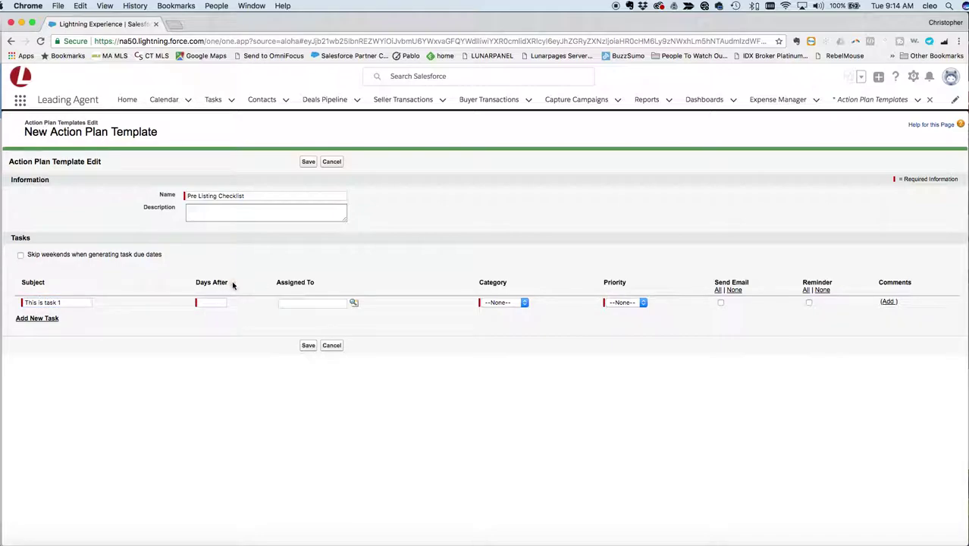
pyautogui.click(207, 301)
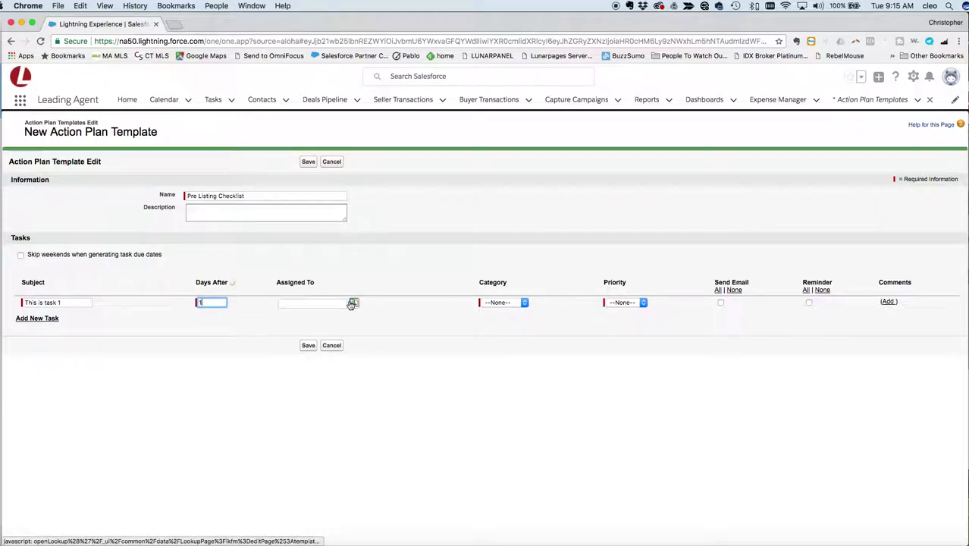
pyautogui.click(326, 303)
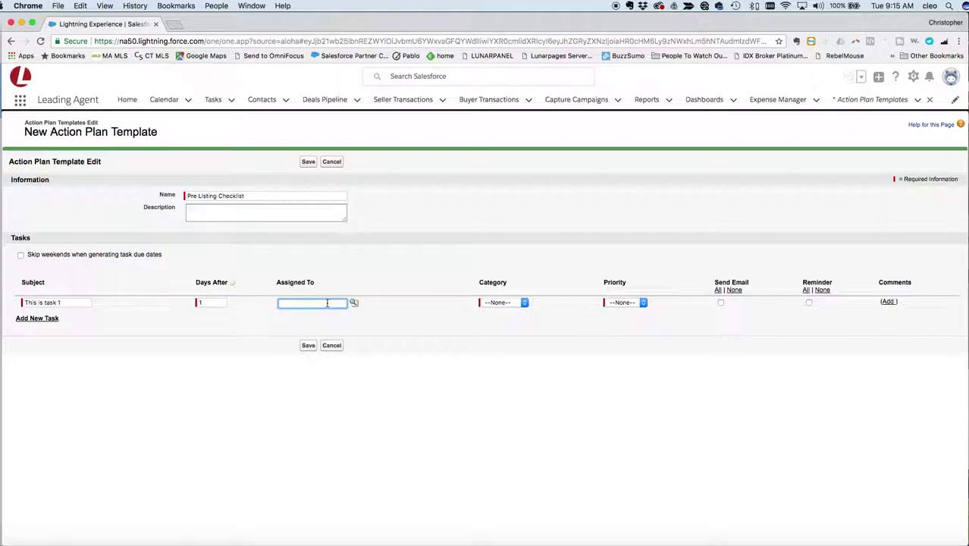
pyautogui.click(353, 302)
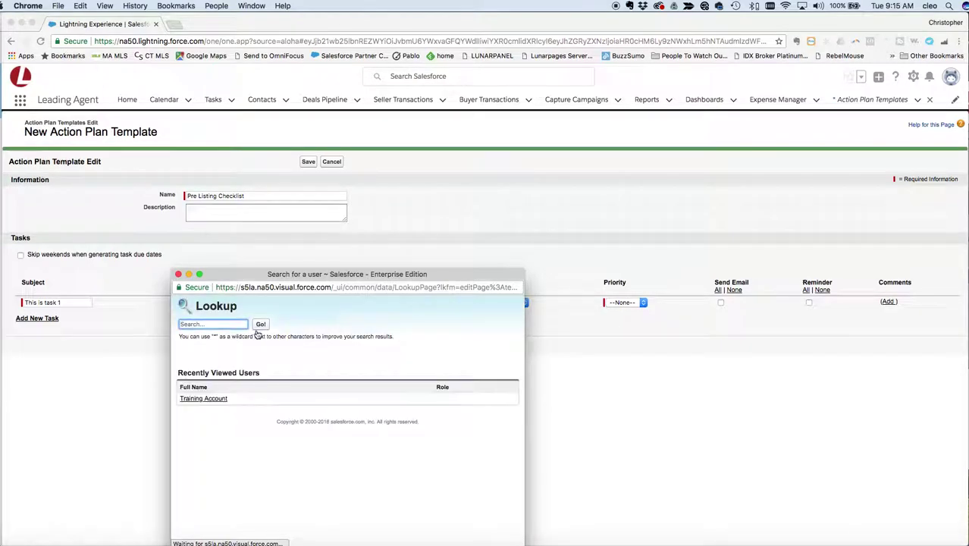
pyautogui.click(199, 398)
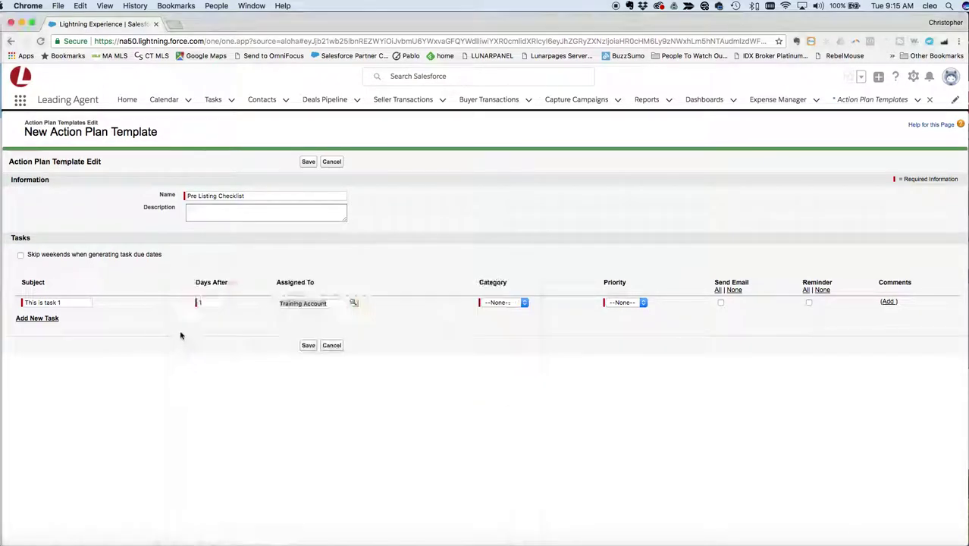
pyautogui.click(497, 303)
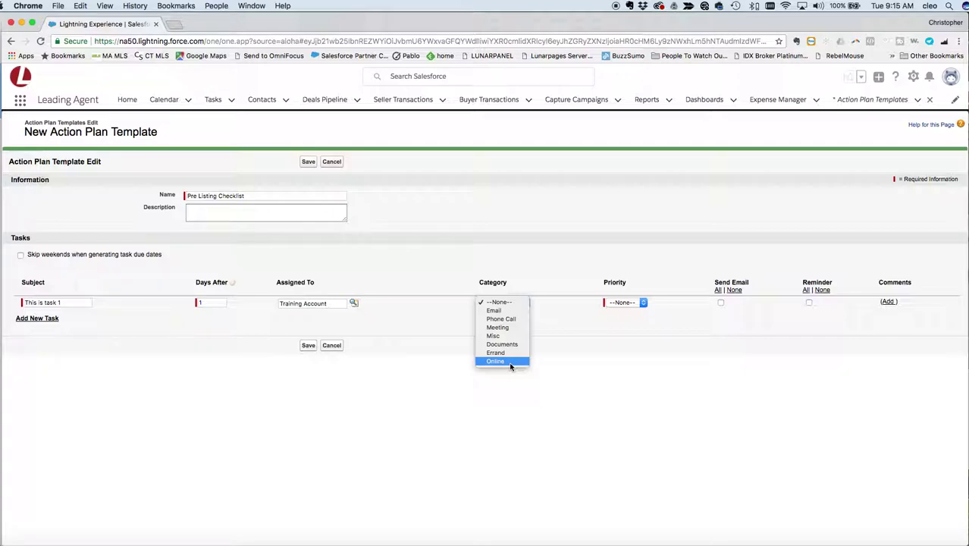
# Step: Make task 1 an Email task with High priority, with email and reminder turned on
pyautogui.click(493, 310)
pyautogui.click(626, 303)
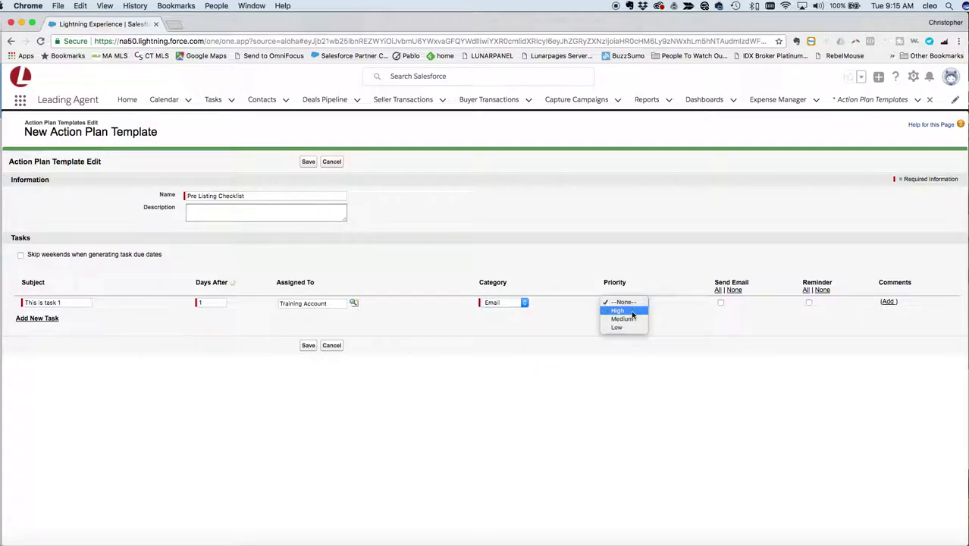
pyautogui.click(631, 311)
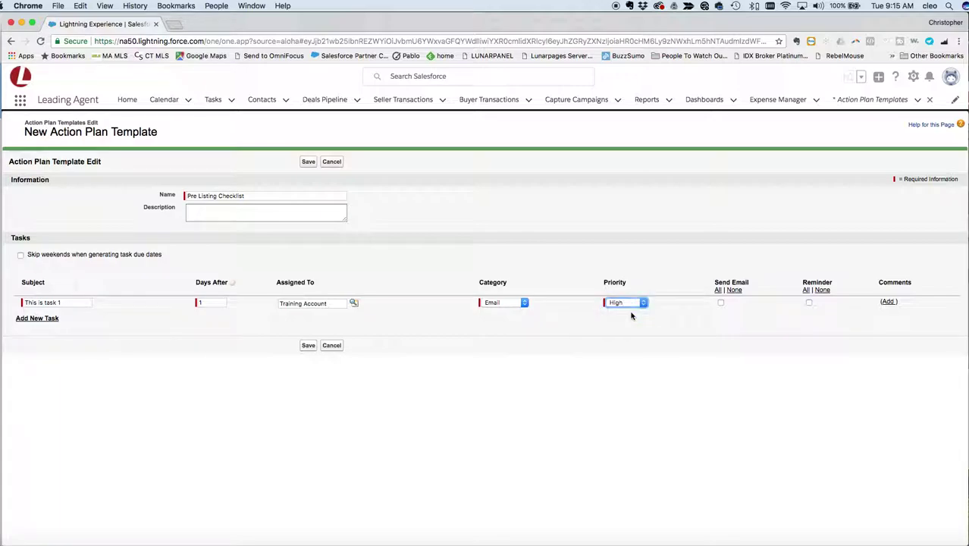
pyautogui.click(720, 302)
pyautogui.click(809, 303)
# Step: Add the comment 'These are the rules to this' to task 1
pyautogui.click(888, 303)
pyautogui.write('These are the rules to this task')
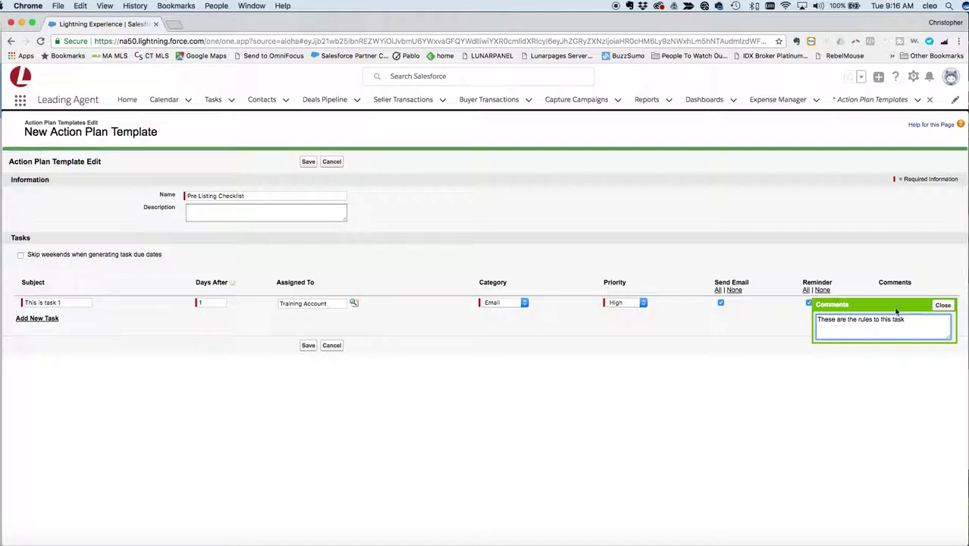
pyautogui.click(941, 305)
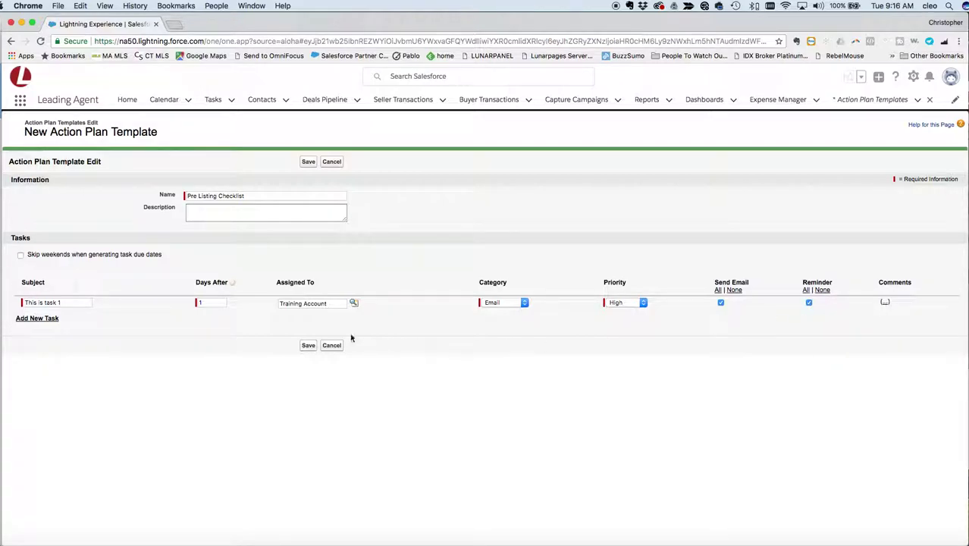
pyautogui.click(27, 319)
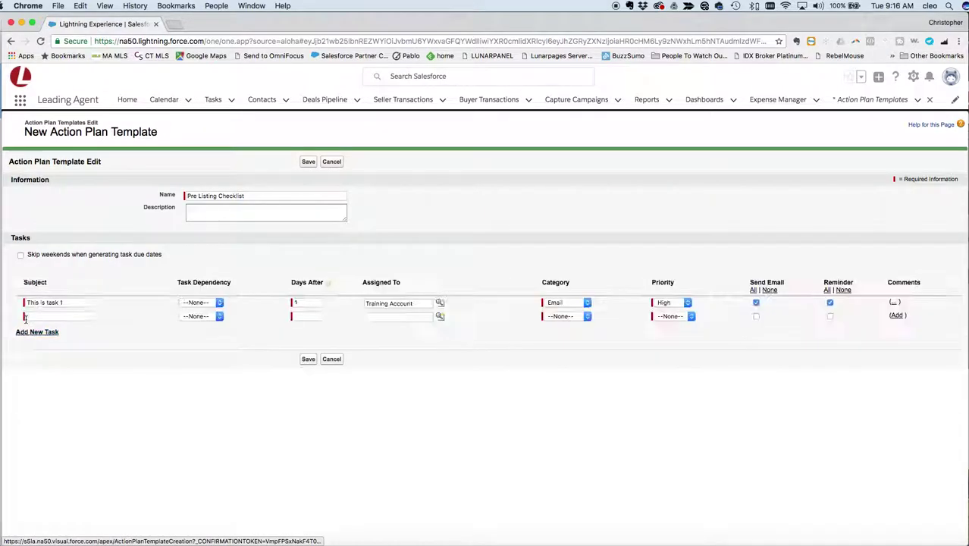
# Step: Give task 2 its subject, no dependency, Days After 3 and assignee 'training'
pyautogui.click(64, 318)
pyautogui.write('This is task 2')
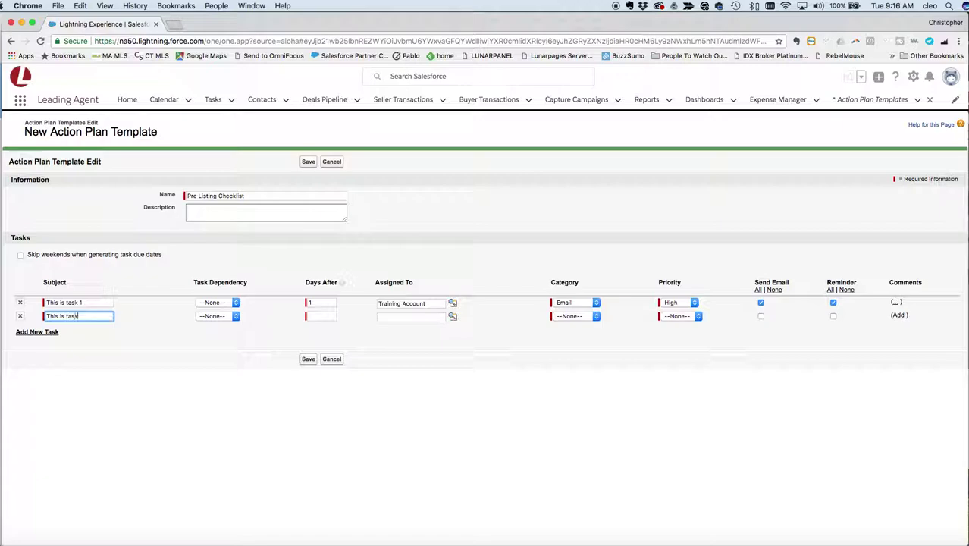
pyautogui.click(210, 318)
pyautogui.click(129, 325)
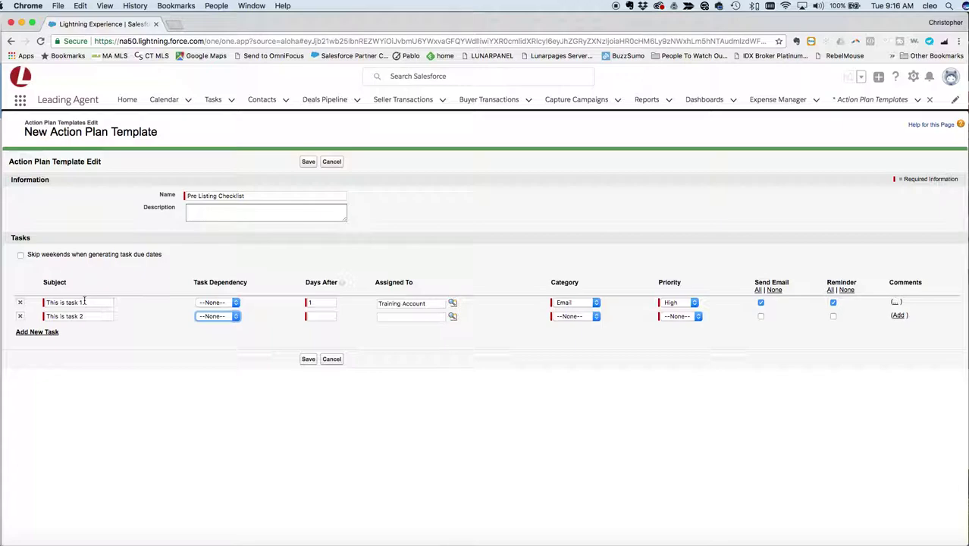
pyautogui.click(317, 317)
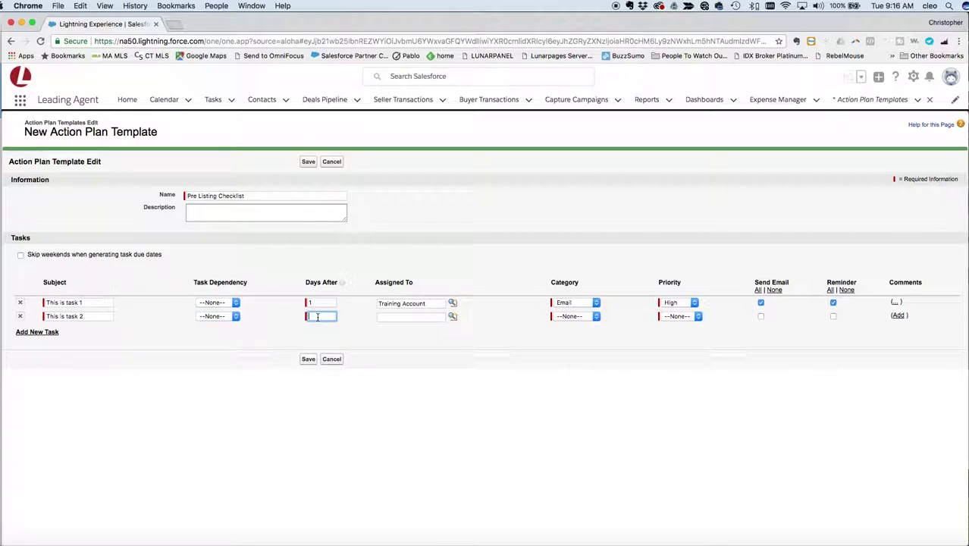
pyautogui.write('3')
pyautogui.click(405, 318)
pyautogui.write('train')
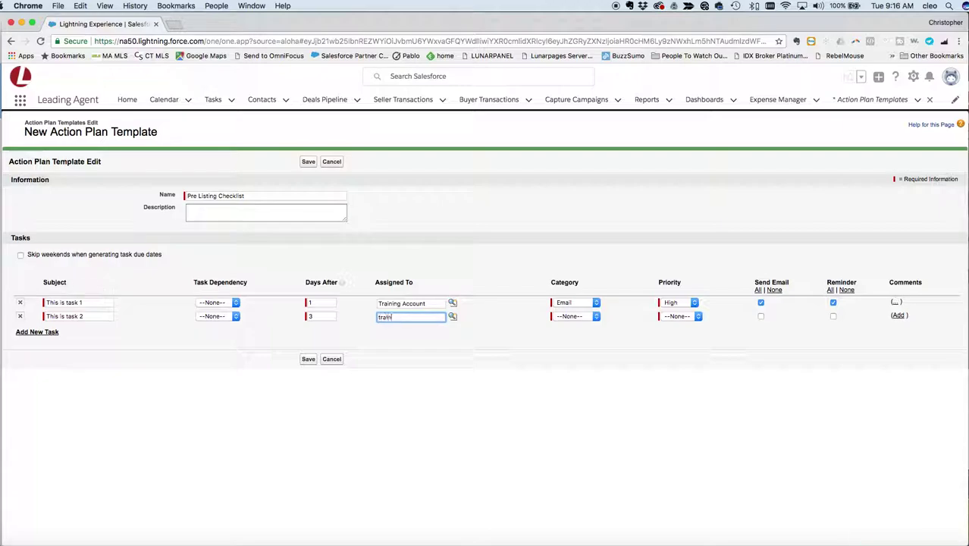
pyautogui.write('ing')
# Step: Set task 2 to Meeting, Medium priority with email and reminder, and add a third task row
pyautogui.click(595, 317)
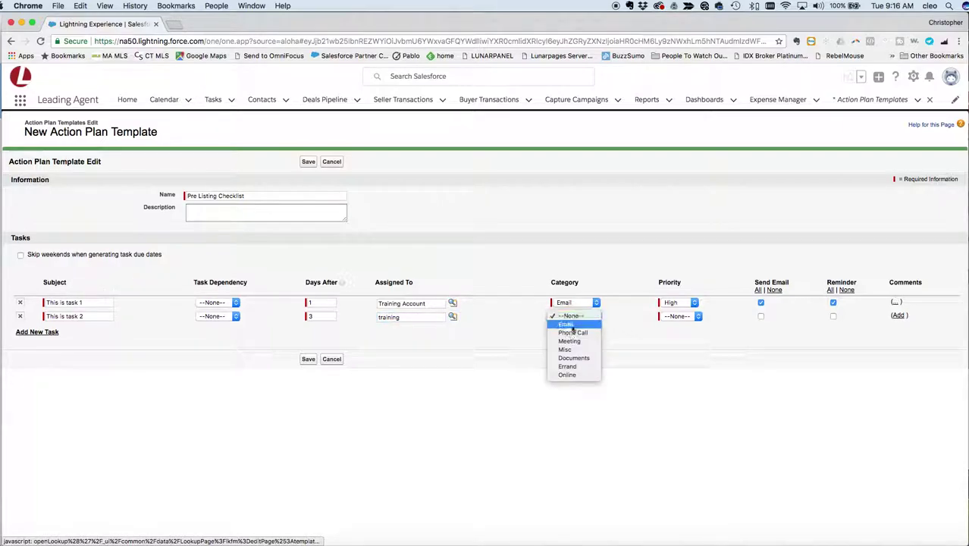
pyautogui.click(569, 342)
pyautogui.click(675, 316)
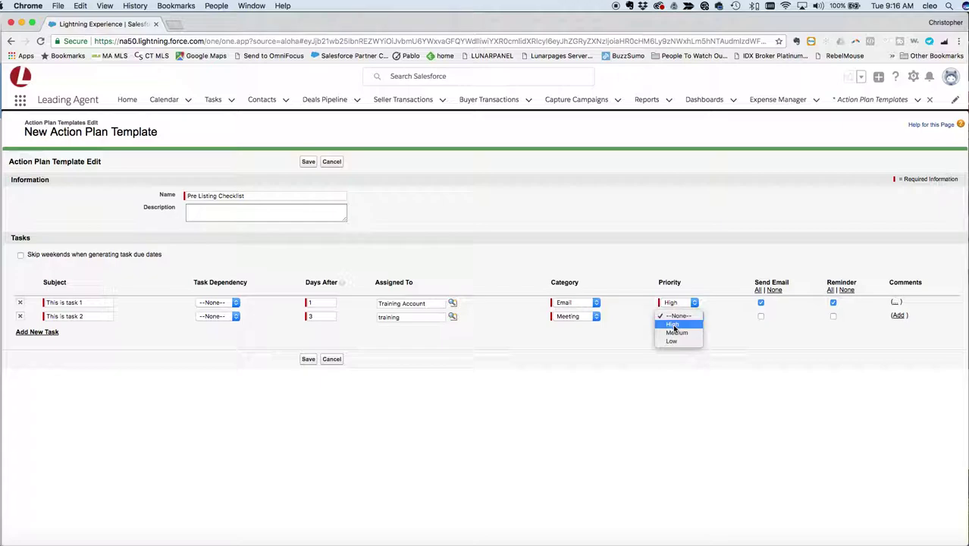
pyautogui.click(677, 333)
pyautogui.click(760, 316)
pyautogui.click(832, 316)
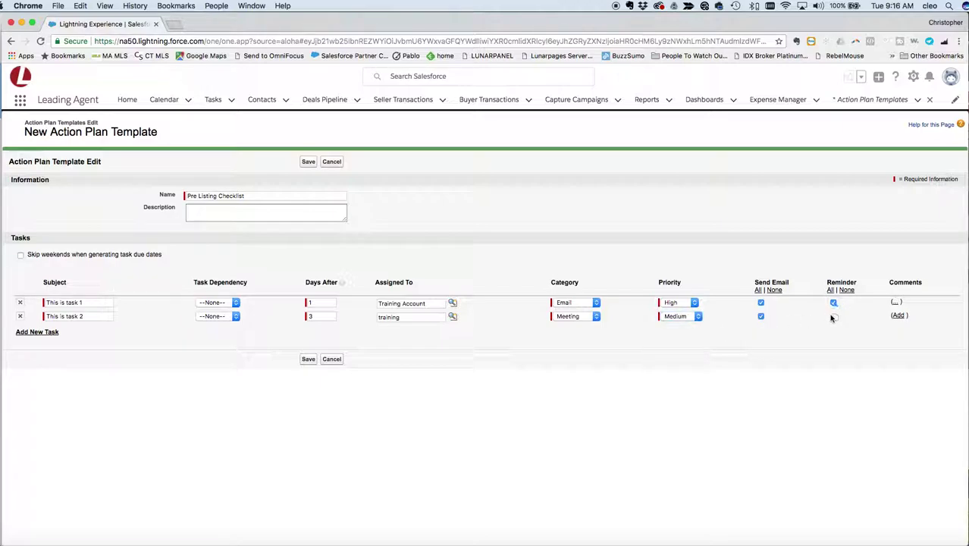
pyautogui.click(38, 332)
pyautogui.click(68, 328)
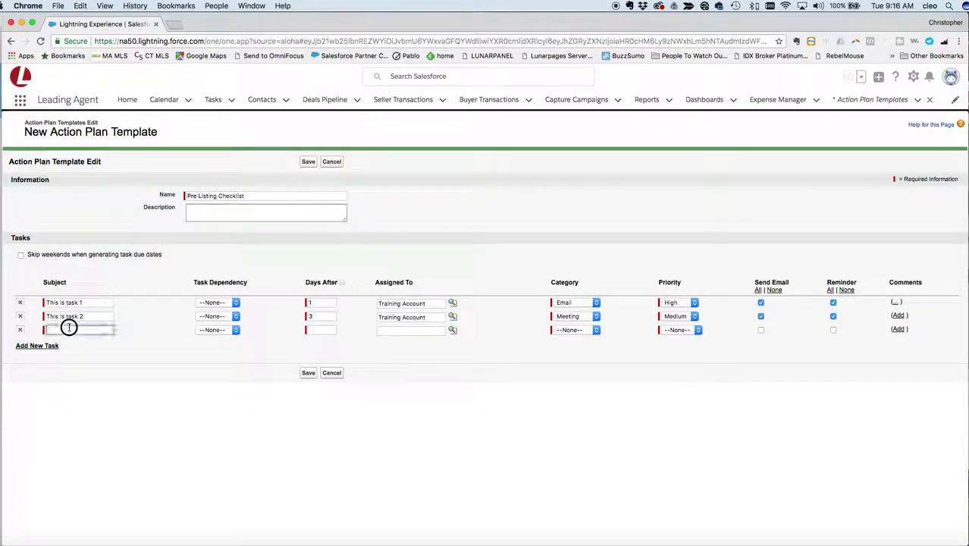
# Step: Enter task 3's subject 'This is task 3', Days After 5, and assignee 'training'
pyautogui.write('This is task 3')
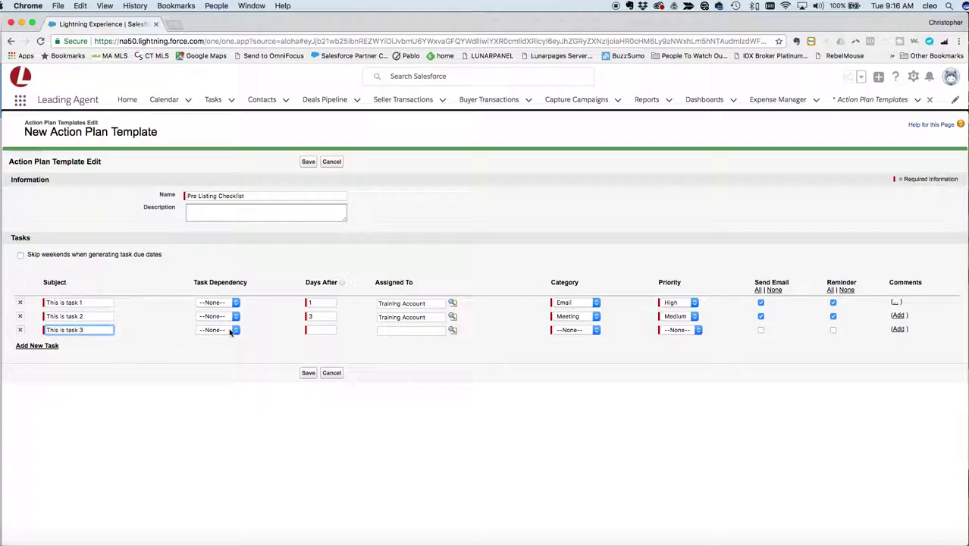
pyautogui.click(325, 330)
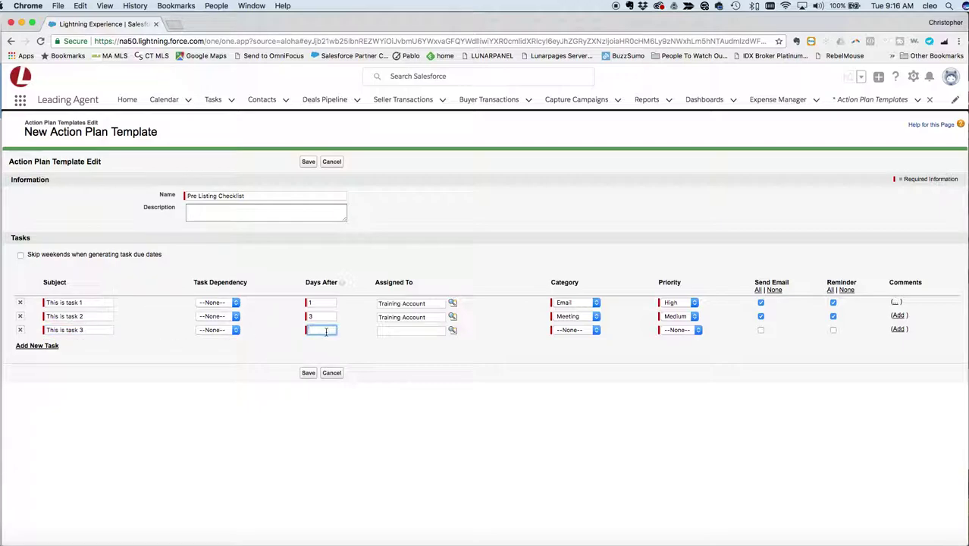
pyautogui.write('5')
pyautogui.click(396, 330)
pyautogui.write('training')
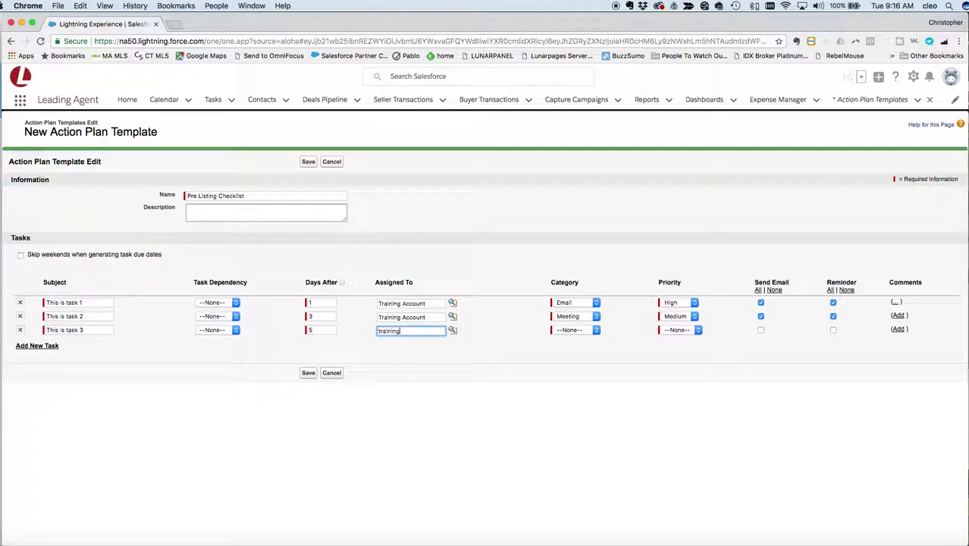
pyautogui.press('Tab')
# Step: Set task 3 to Email with Low priority, and turn on email and reminder
pyautogui.click(574, 331)
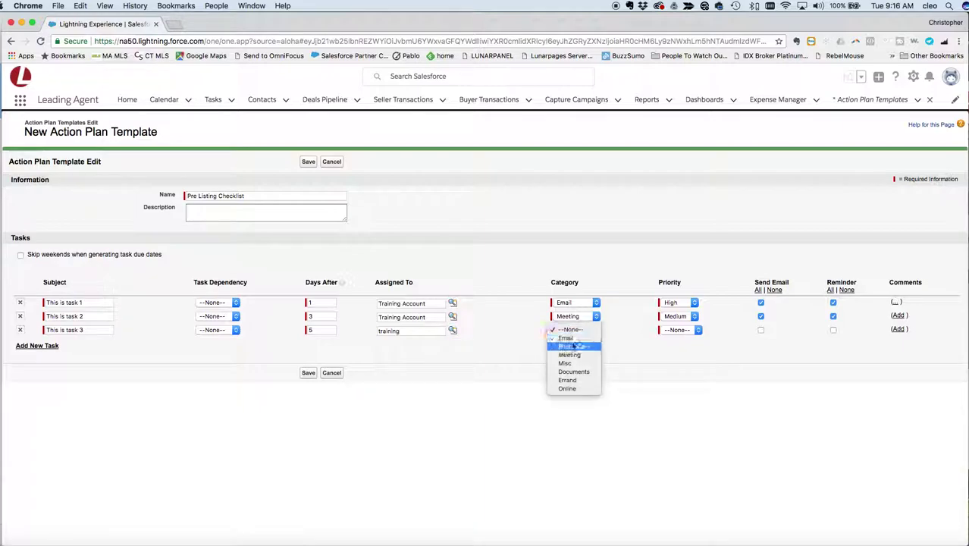
pyautogui.click(570, 332)
pyautogui.click(676, 331)
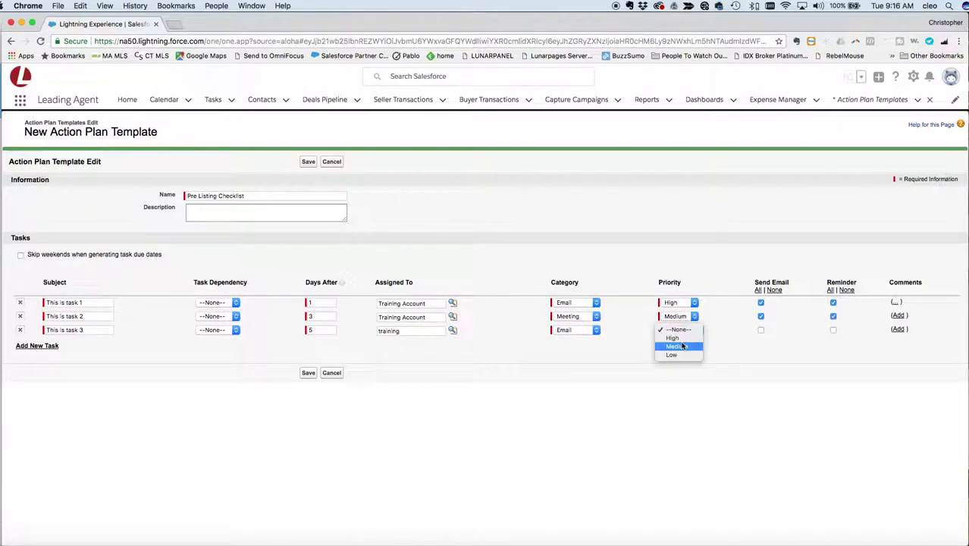
pyautogui.click(676, 356)
pyautogui.click(760, 330)
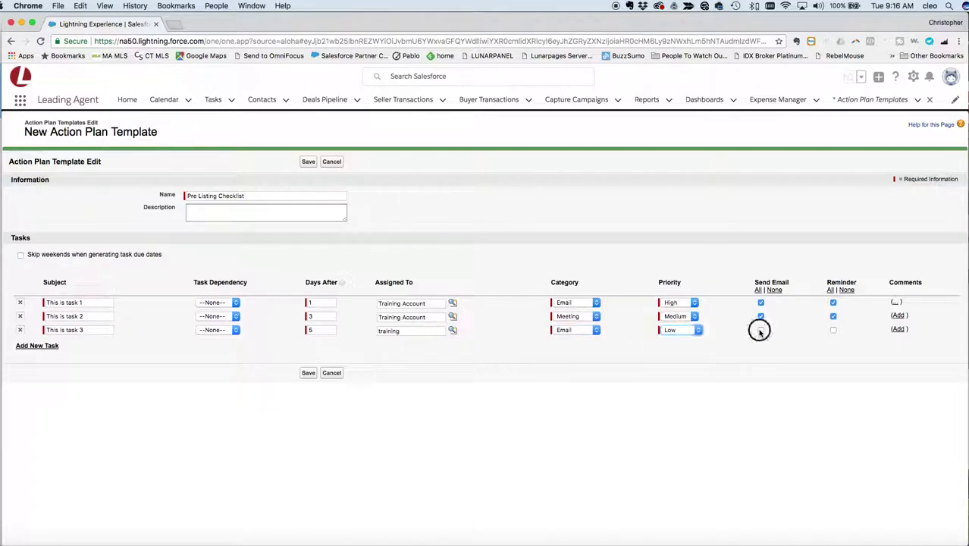
pyautogui.click(833, 330)
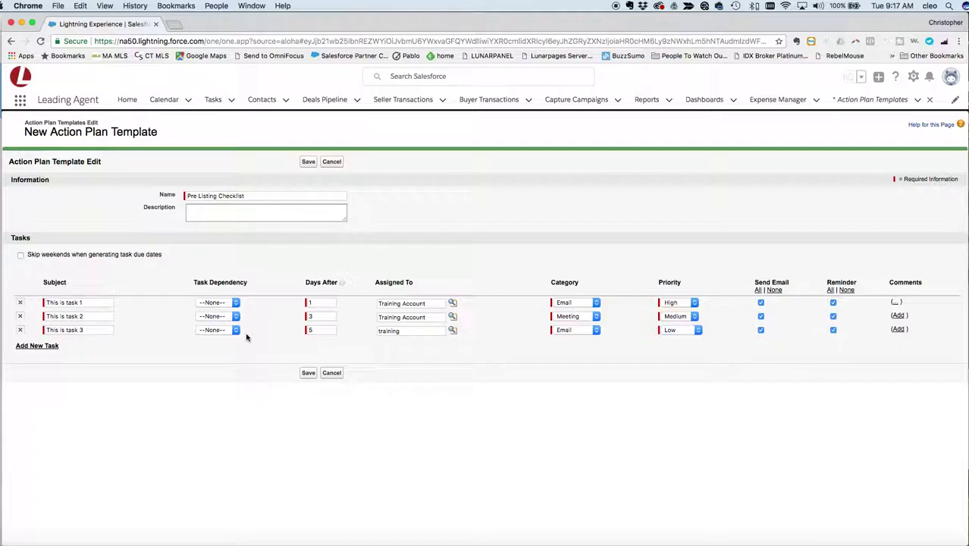
# Step: Save the template, then go to the Seller Transactions list
pyautogui.click(309, 376)
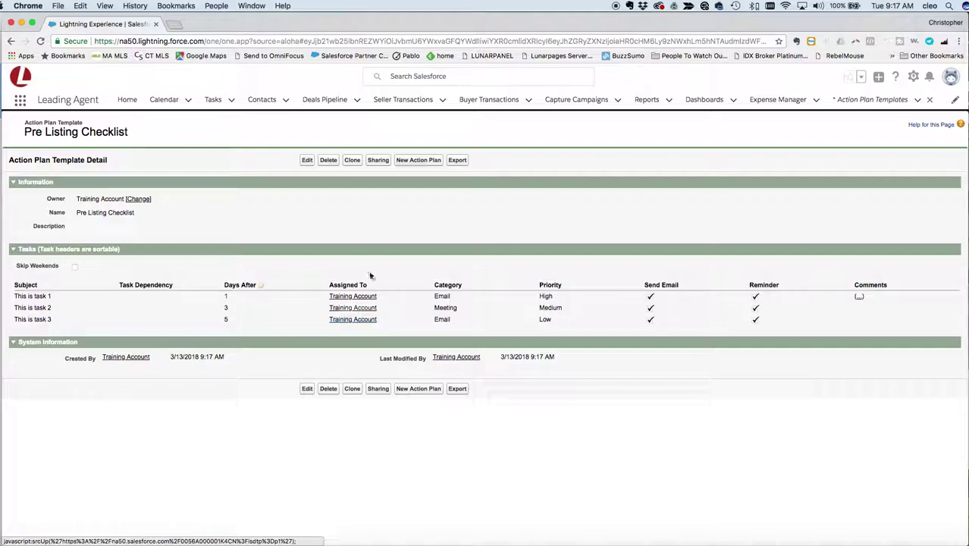
pyautogui.click(415, 100)
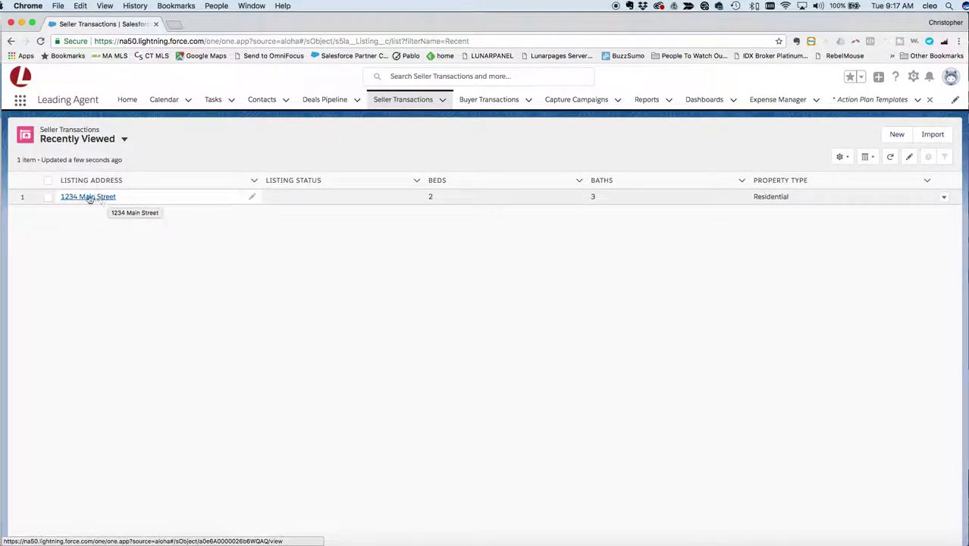
# Step: Open the 1234 Main Street transaction and choose Create Action Plan from its actions menu
pyautogui.click(88, 197)
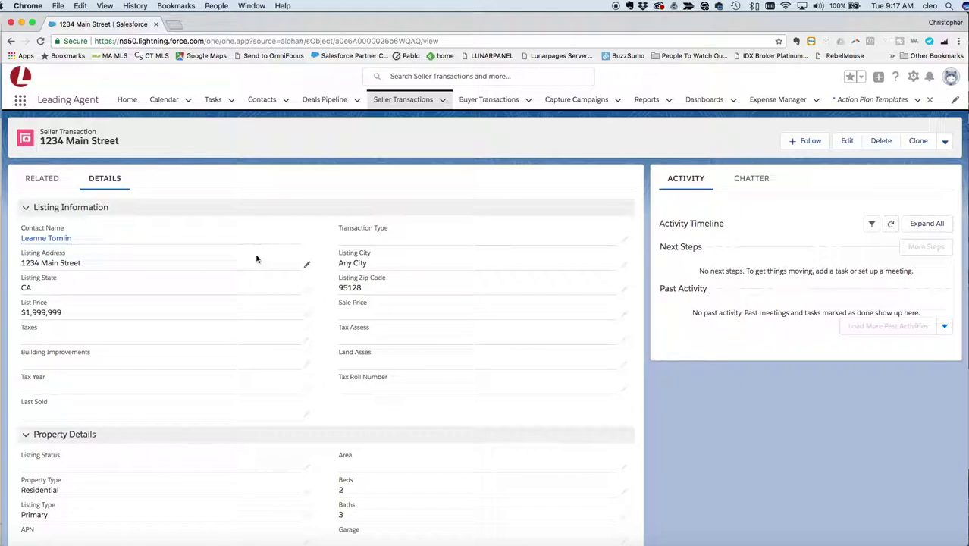
pyautogui.click(945, 145)
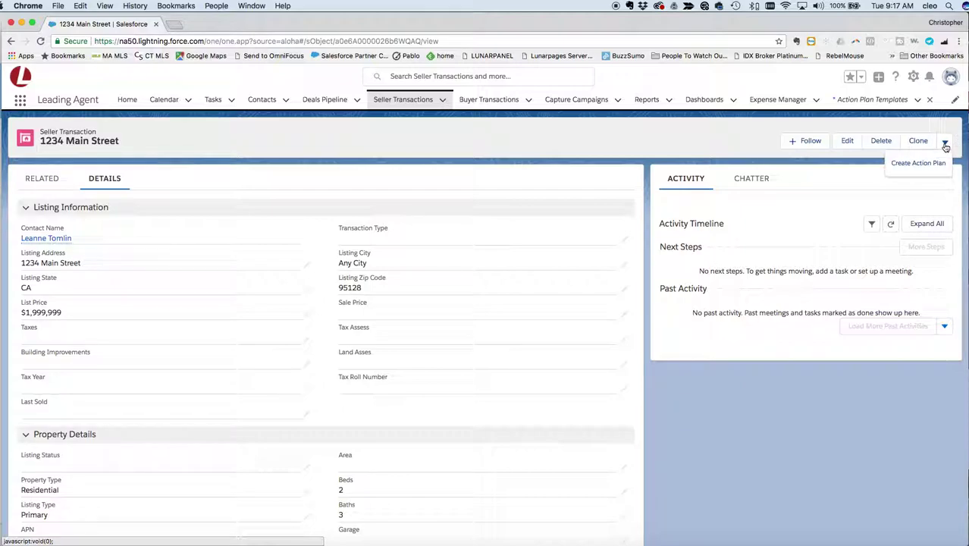
pyautogui.click(901, 165)
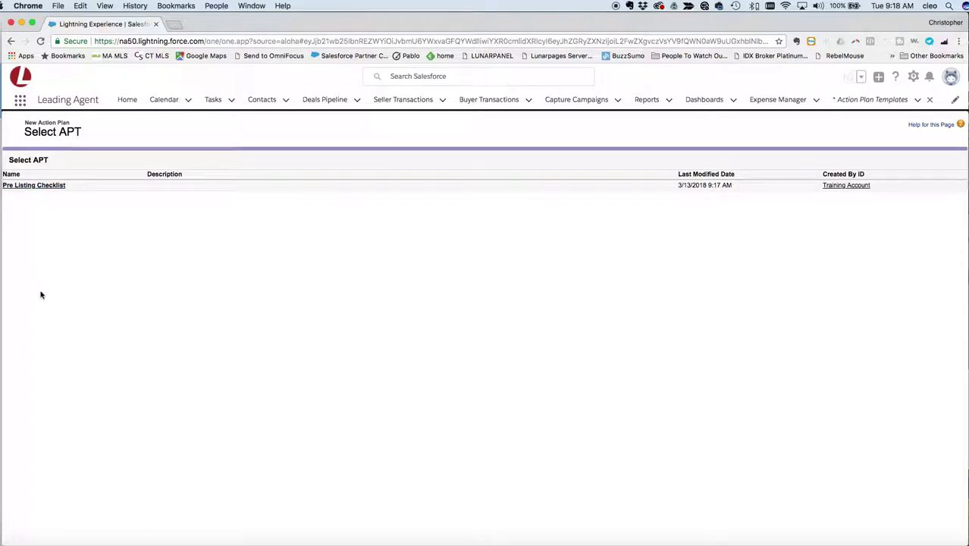
# Step: Apply Pre Listing Checklist, change task 1 to 2 days after, remove task 2, and save
pyautogui.click(43, 186)
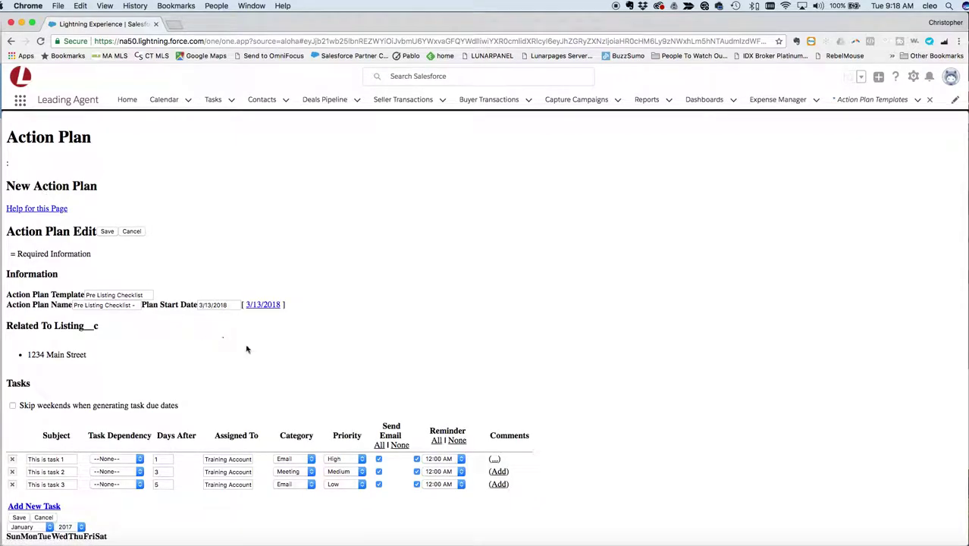
pyautogui.scroll(-2, 250, 348)
pyautogui.scroll(-2, 254, 348)
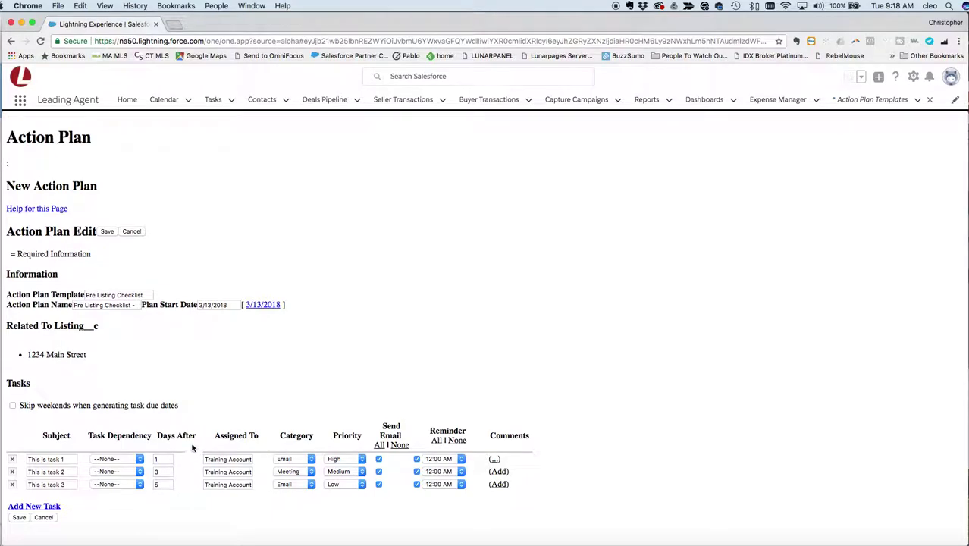
pyautogui.click(164, 459)
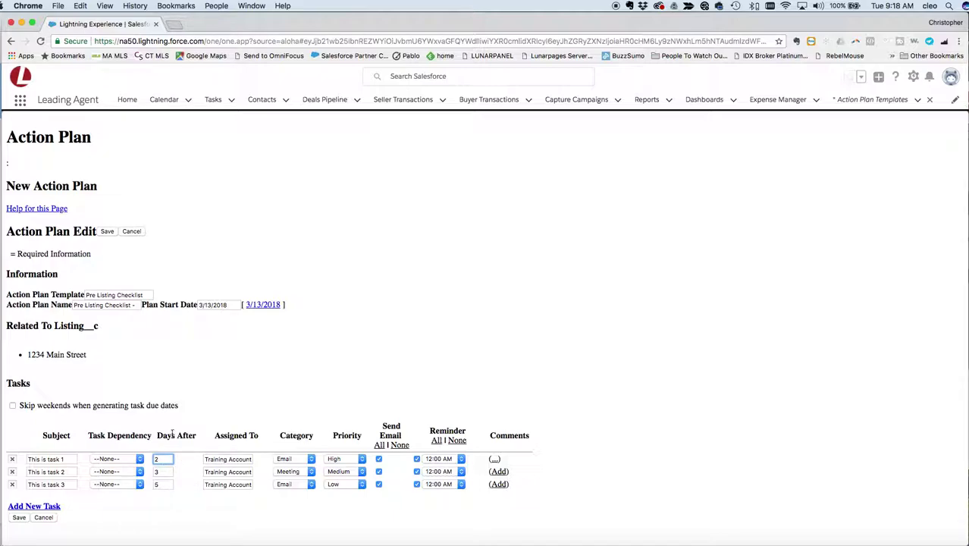
pyautogui.click(12, 471)
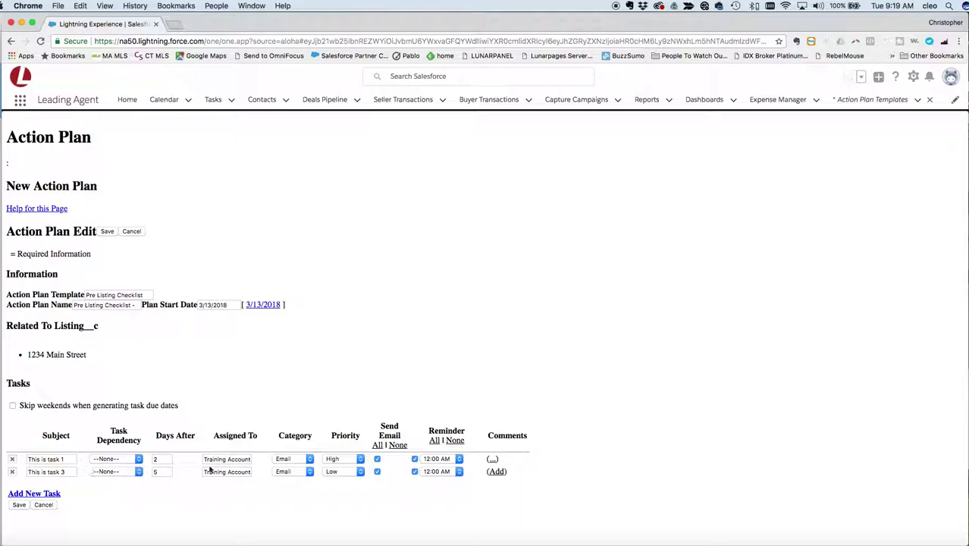
pyautogui.click(18, 505)
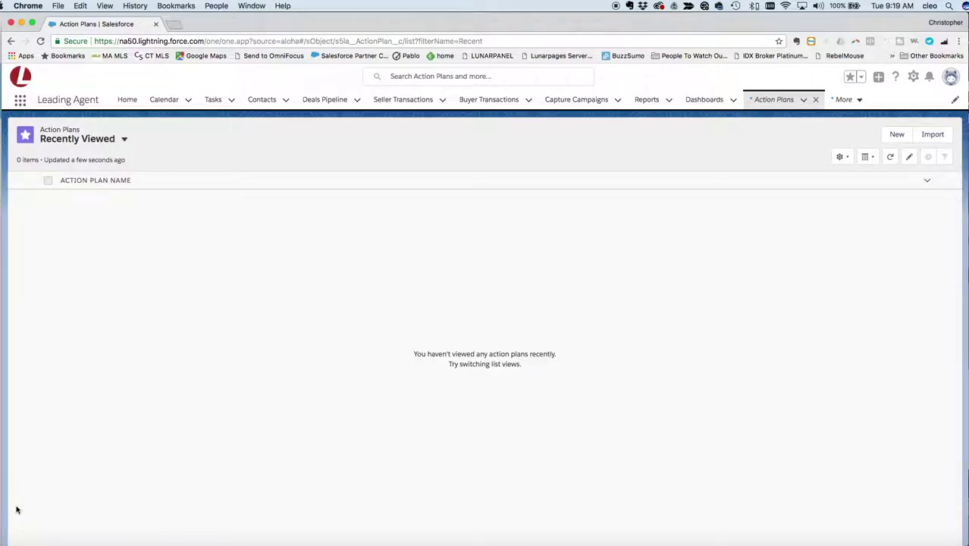
# Step: Reopen 1234 Main Street, check its Related tab, then return to Details
pyautogui.click(406, 101)
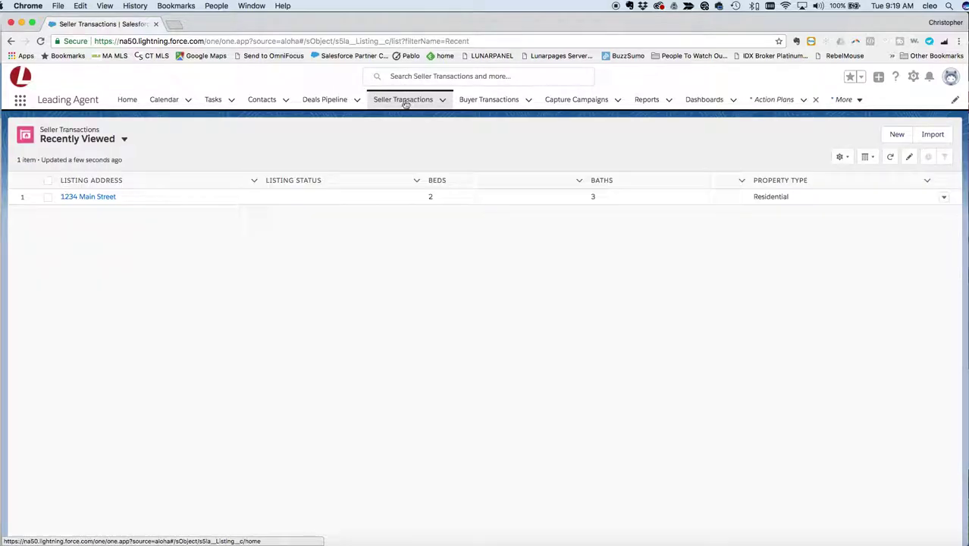
pyautogui.click(103, 197)
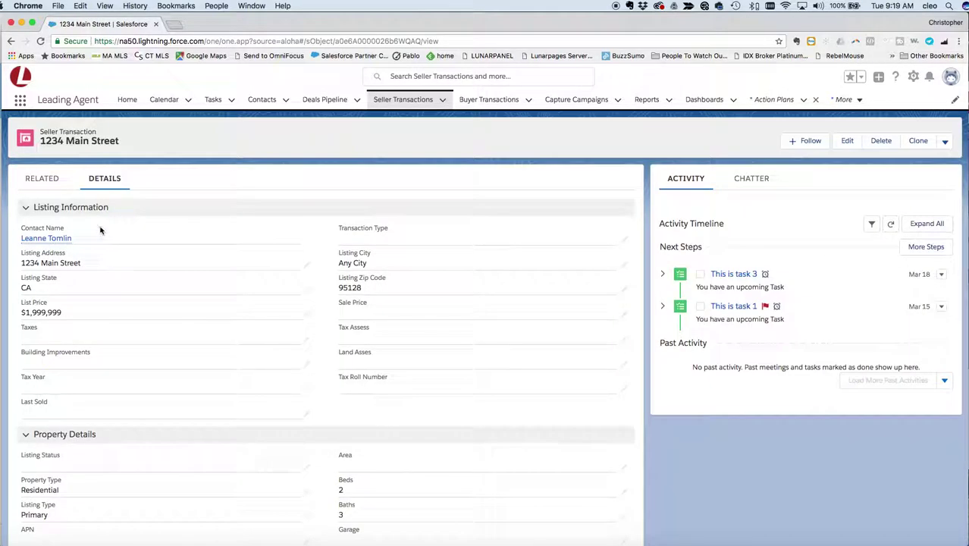
pyautogui.click(42, 179)
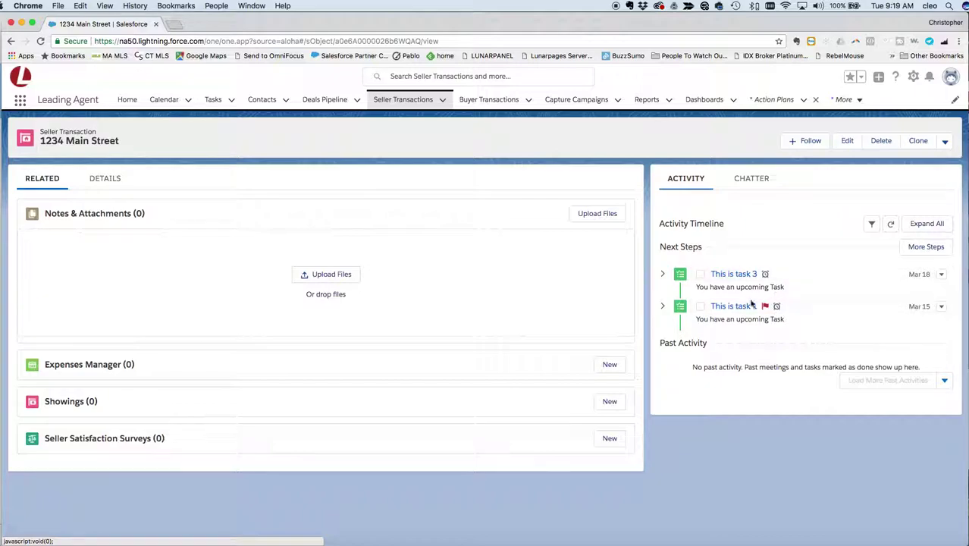
pyautogui.click(106, 179)
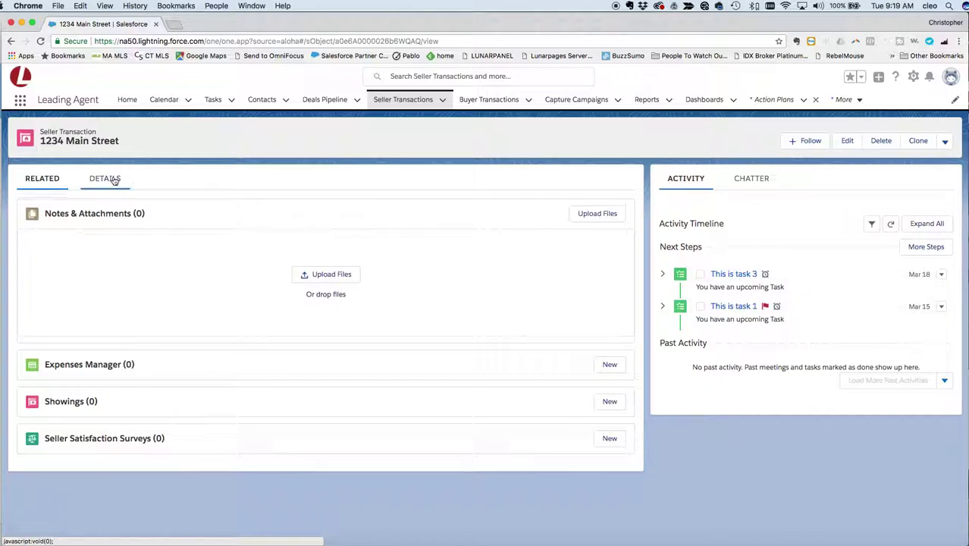